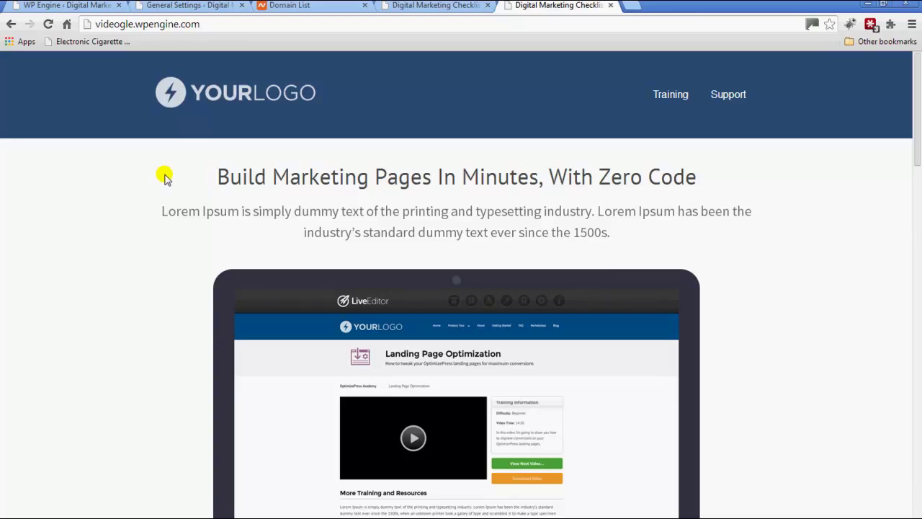
Step: Compare the web address of the site opened at videogle.wpengine.com with the copy opened at digitalmarketingchecklist.net
{"action": "left_click", "coordinate": [202, 26]}
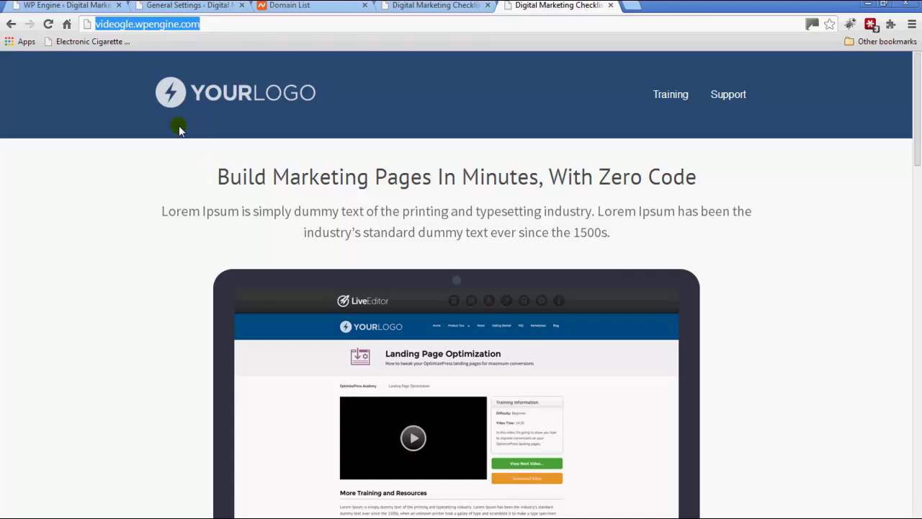
{"action": "left_click", "coordinate": [202, 24]}
{"action": "left_click_drag", "start_coordinate": [206, 24], "coordinate": [94, 24]}
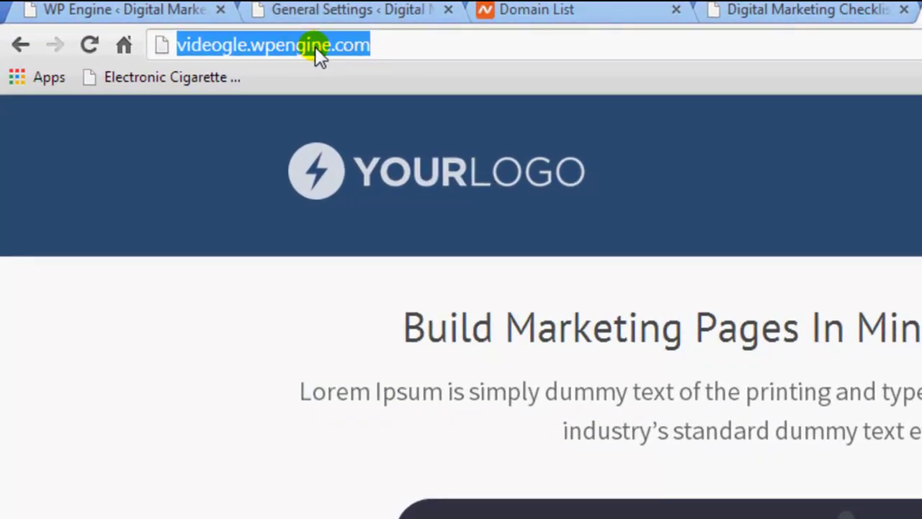
{"action": "left_click", "coordinate": [805, 16]}
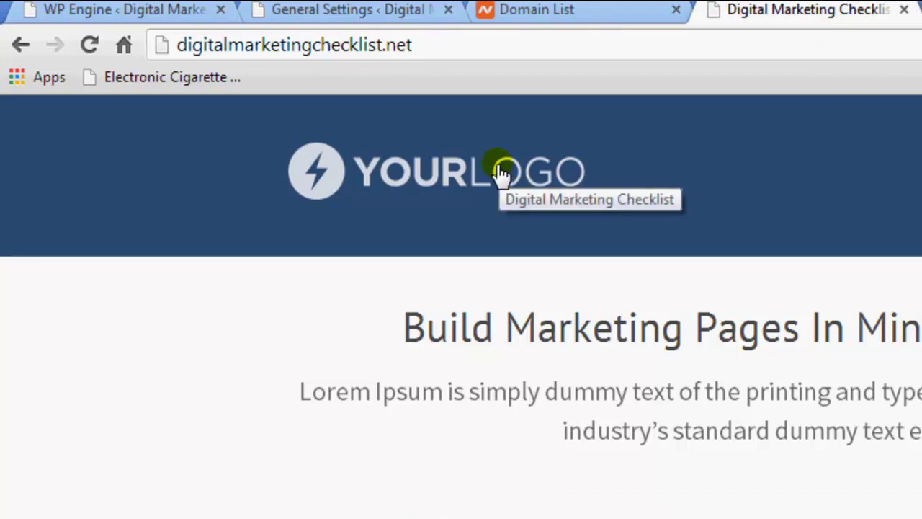
{"action": "left_click_drag", "start_coordinate": [437, 49], "coordinate": [173, 42]}
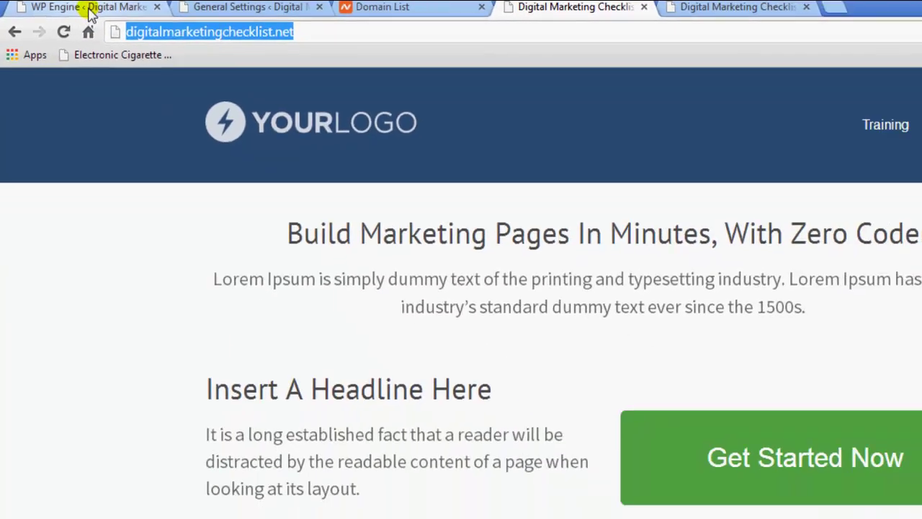
Step: Open the WP Engine general settings in the WordPress admin and find the CNAME and A record values for the DNS
{"action": "left_click", "coordinate": [126, 10]}
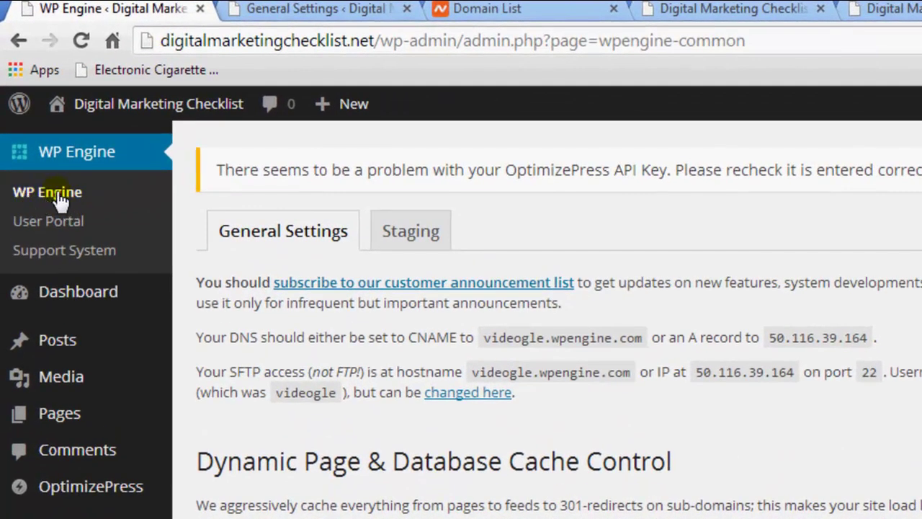
{"action": "left_click", "coordinate": [59, 199]}
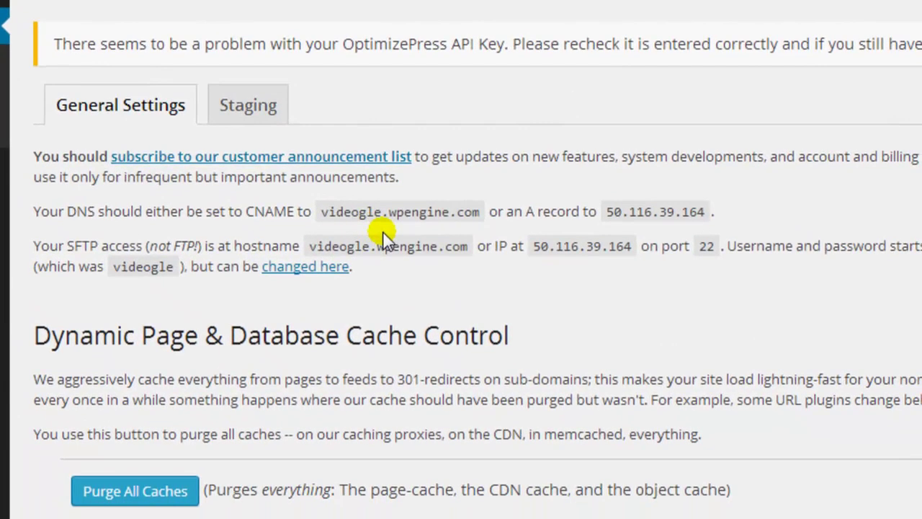
{"action": "left_click_drag", "start_coordinate": [322, 212], "coordinate": [477, 211]}
{"action": "left_click_drag", "start_coordinate": [606, 211], "coordinate": [706, 215]}
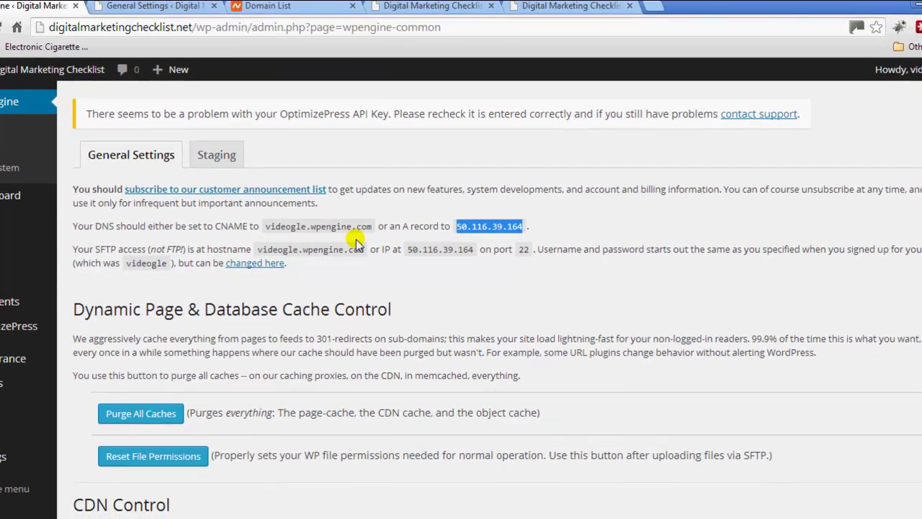
Step: Switch to Namecheap and open all host records of the domain digitalmarketingchecklist.net
{"action": "left_click", "coordinate": [271, 8]}
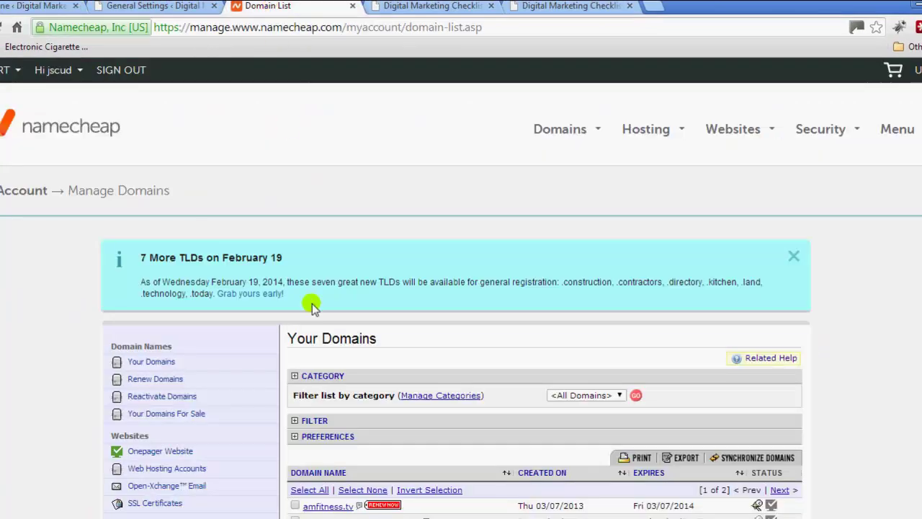
{"action": "scroll", "coordinate": [229, 393], "scroll_direction": "down", "scroll_amount": 3}
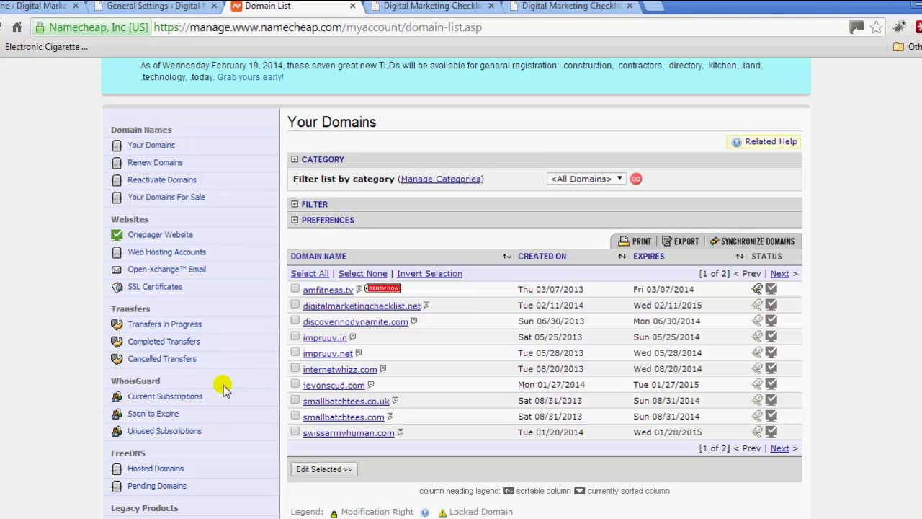
{"action": "left_click", "coordinate": [371, 308]}
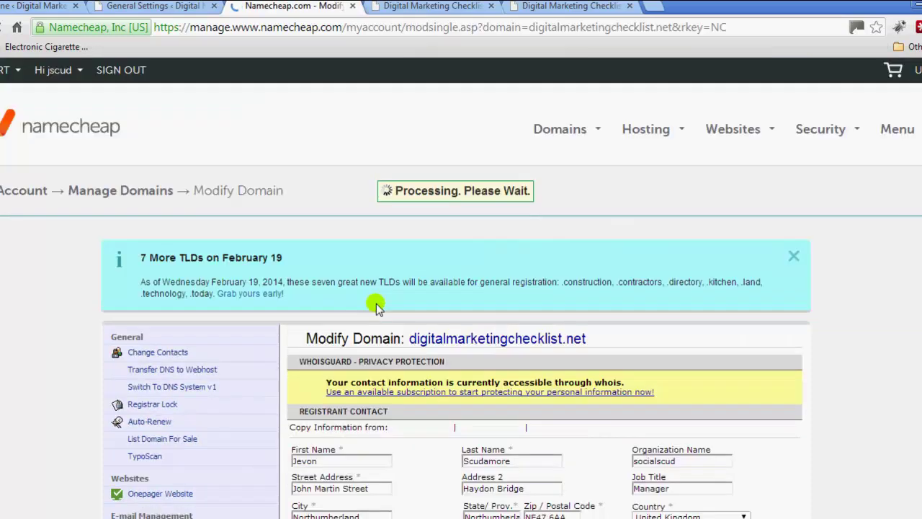
{"action": "scroll", "coordinate": [360, 333], "scroll_direction": "down", "scroll_amount": 1}
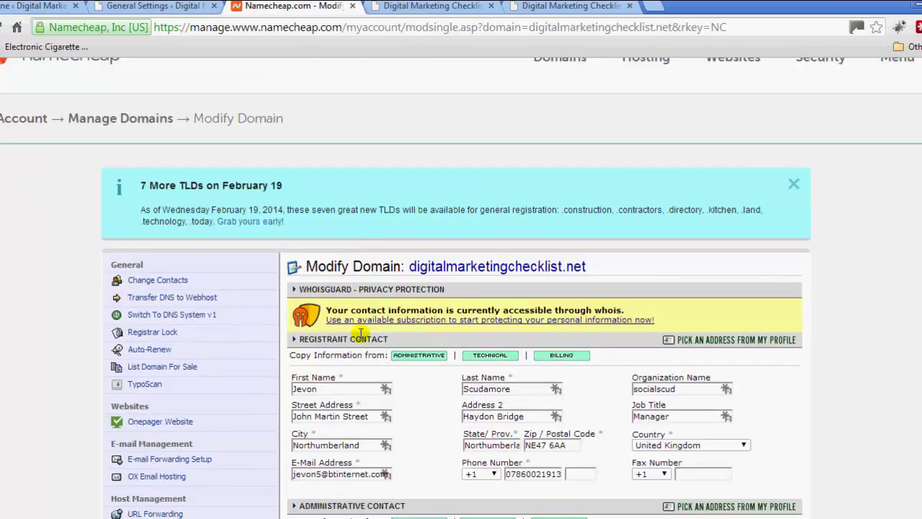
{"action": "scroll", "coordinate": [360, 333], "scroll_direction": "down", "scroll_amount": 3}
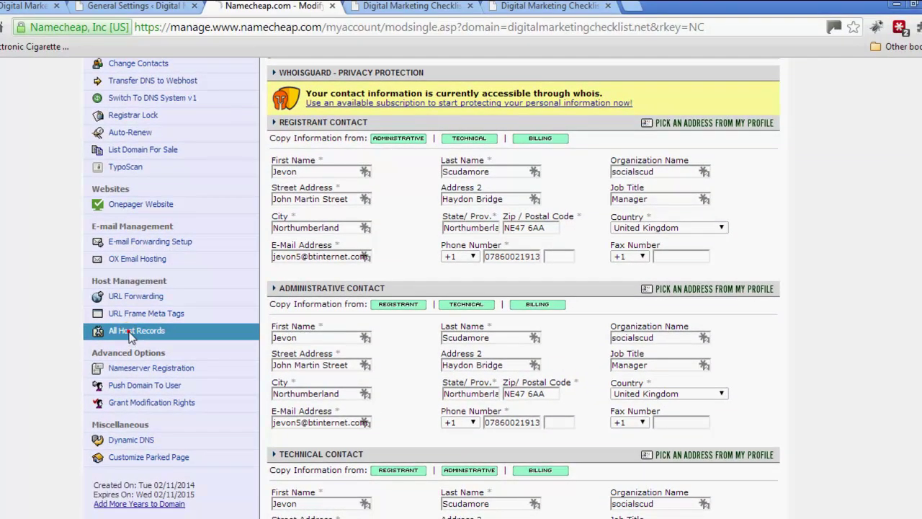
{"action": "left_click", "coordinate": [131, 332]}
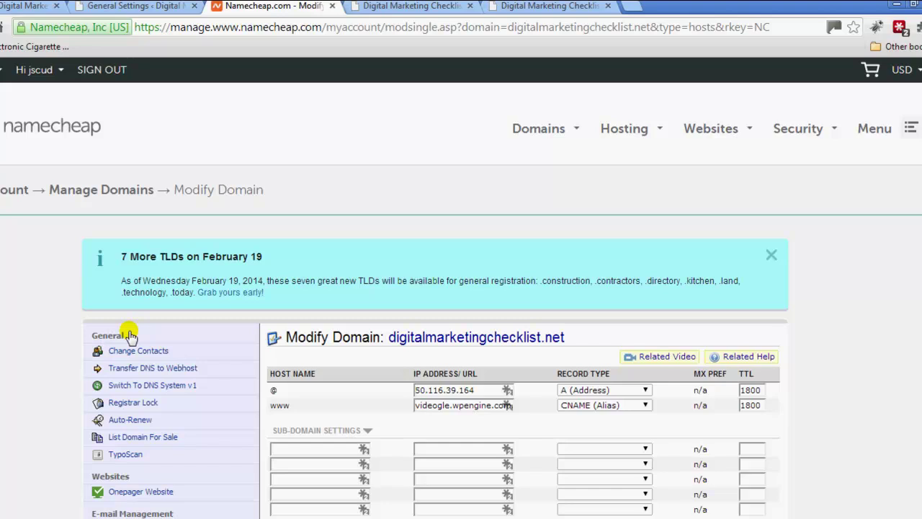
{"action": "scroll", "coordinate": [414, 406], "scroll_direction": "down", "scroll_amount": 1}
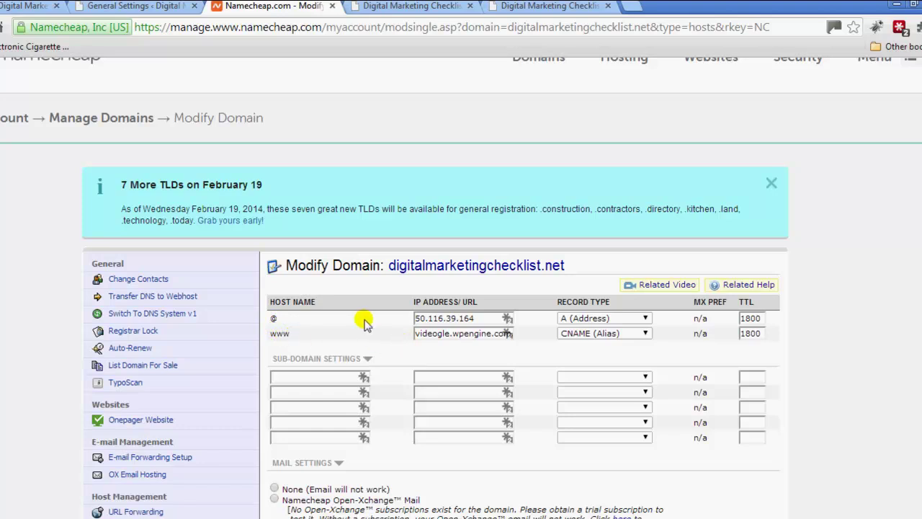
Step: Check the @ host record's IP address against the DNS instructions in the WP Engine general settings
{"action": "left_click_drag", "start_coordinate": [472, 319], "coordinate": [369, 330]}
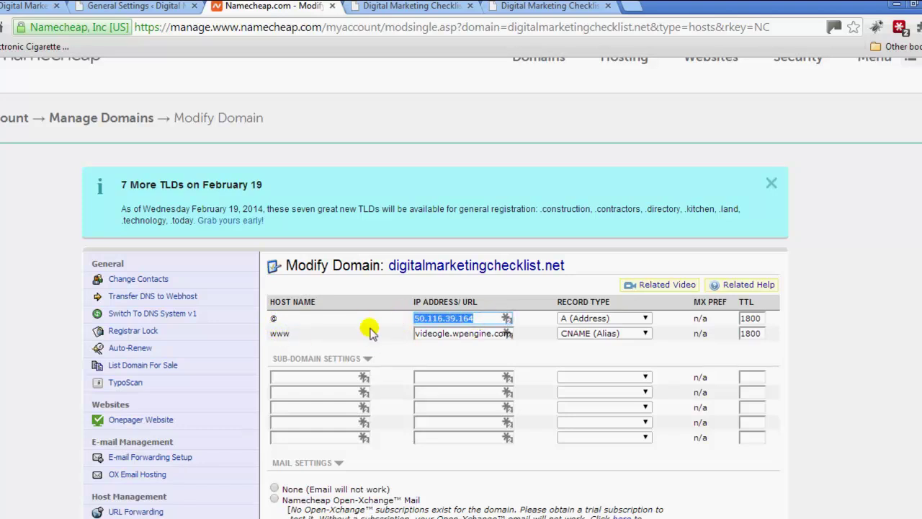
{"action": "left_click", "coordinate": [375, 321]}
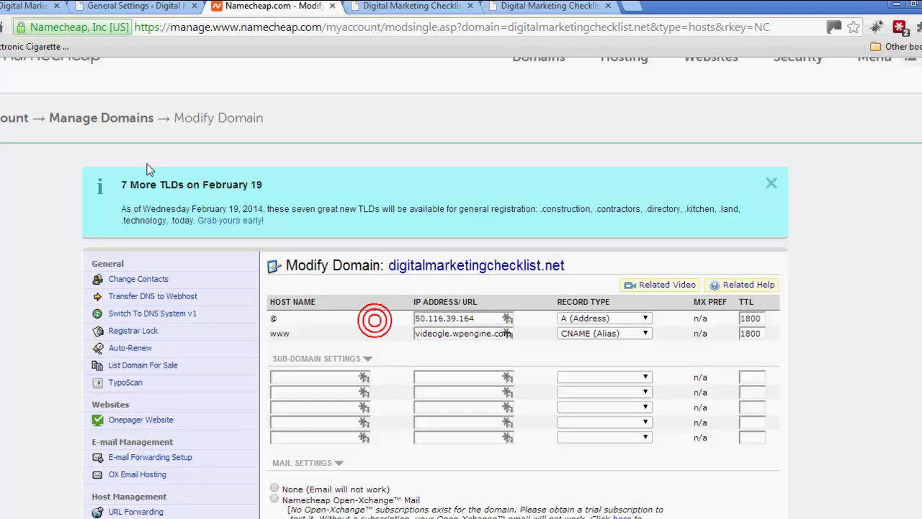
{"action": "left_click", "coordinate": [27, 6]}
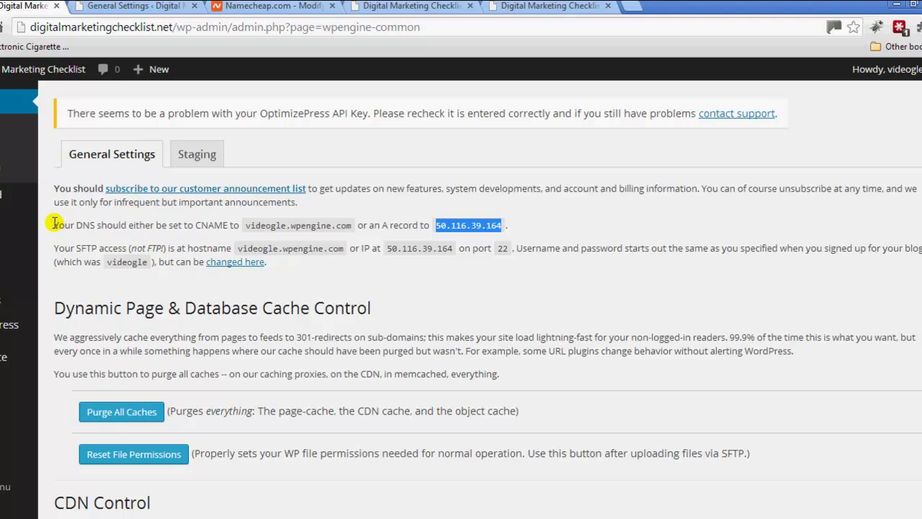
{"action": "left_click_drag", "start_coordinate": [54, 224], "coordinate": [210, 224]}
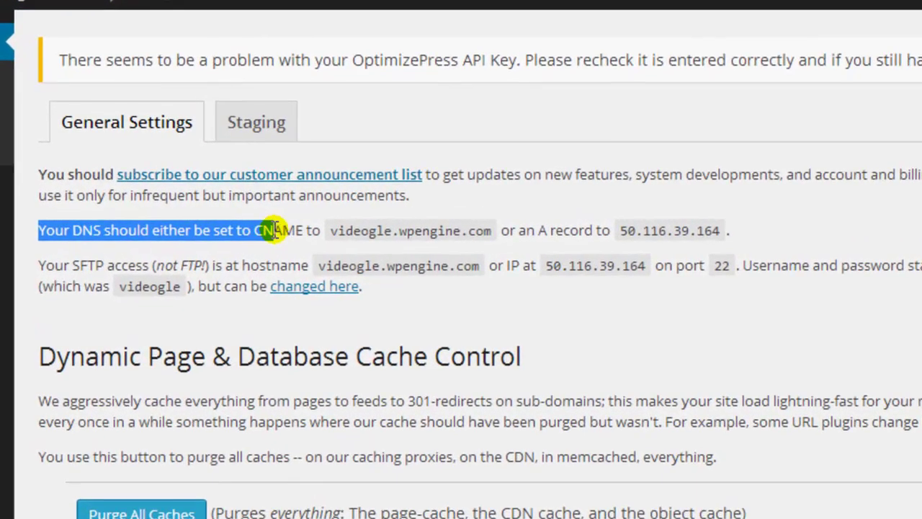
{"action": "left_click_drag", "start_coordinate": [276, 230], "coordinate": [437, 231]}
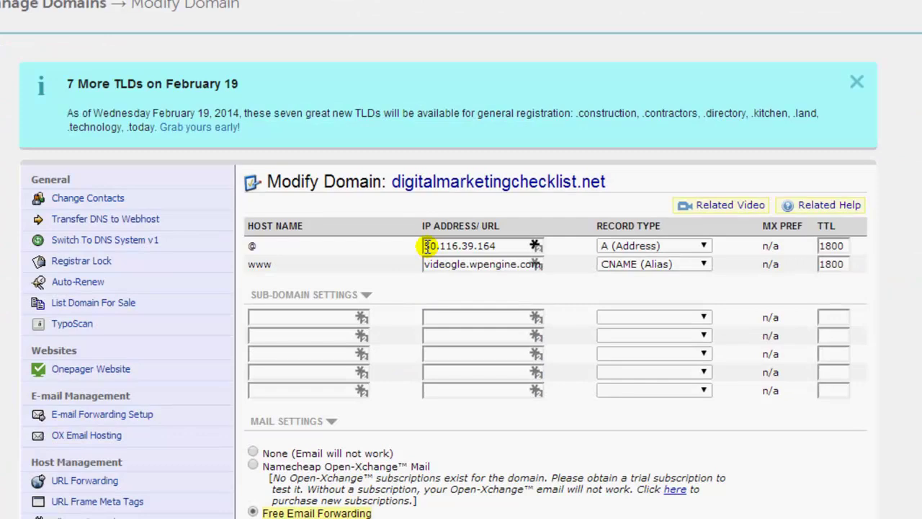
Step: Review the addresses of the @ and www host records in Namecheap and the record types offered for the @ record
{"action": "double_click", "coordinate": [504, 246]}
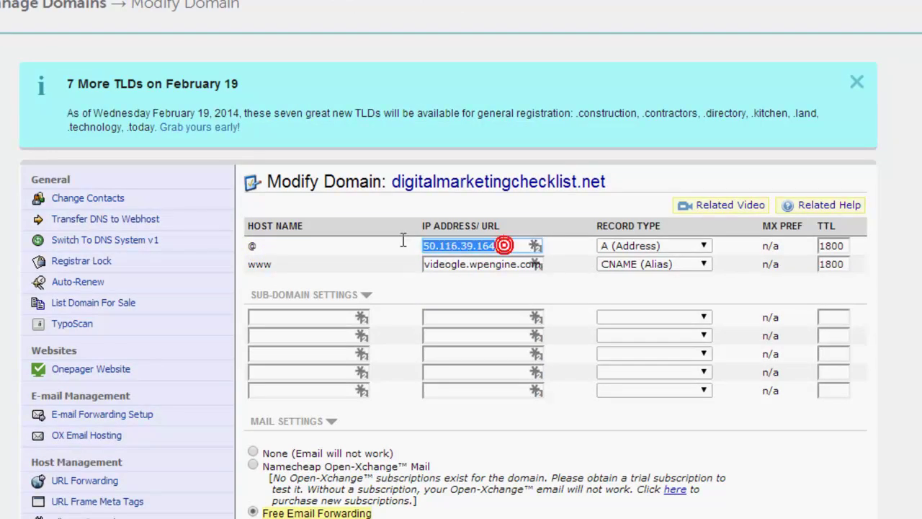
{"action": "left_click", "coordinate": [382, 249]}
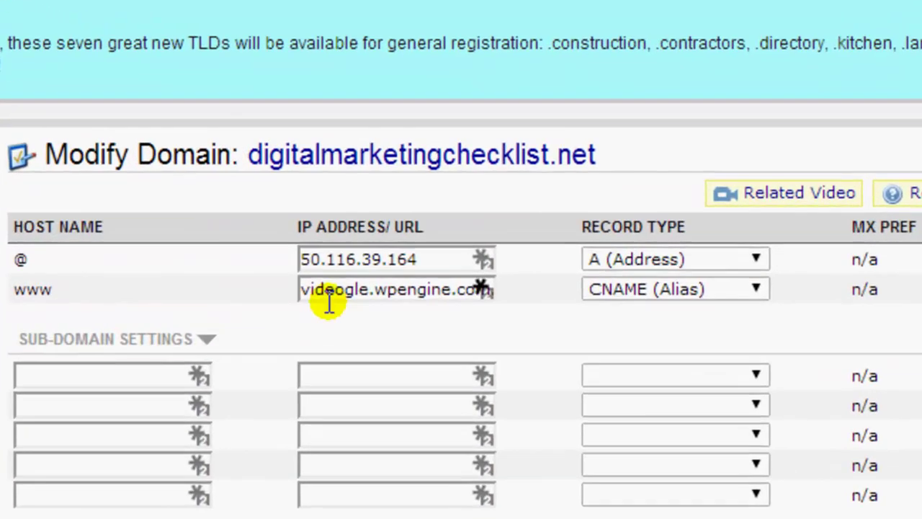
{"action": "left_click_drag", "start_coordinate": [300, 290], "coordinate": [494, 303]}
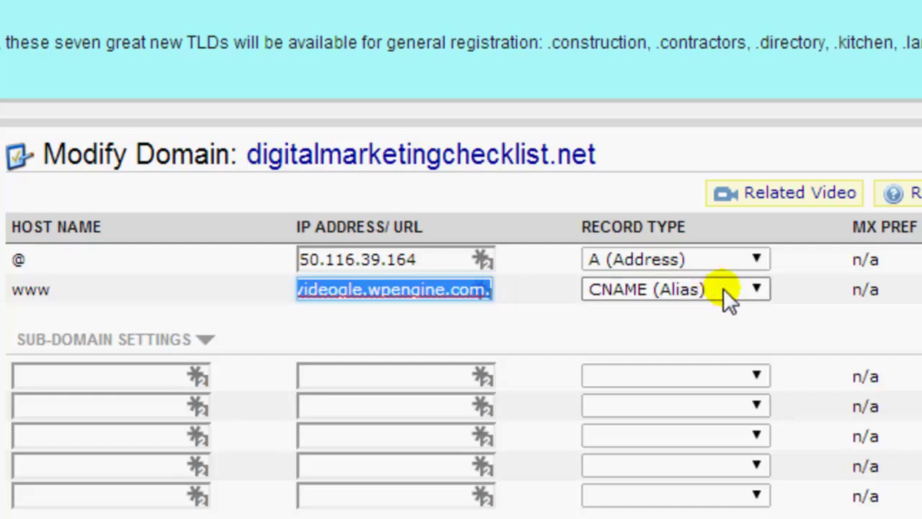
{"action": "left_click", "coordinate": [758, 259]}
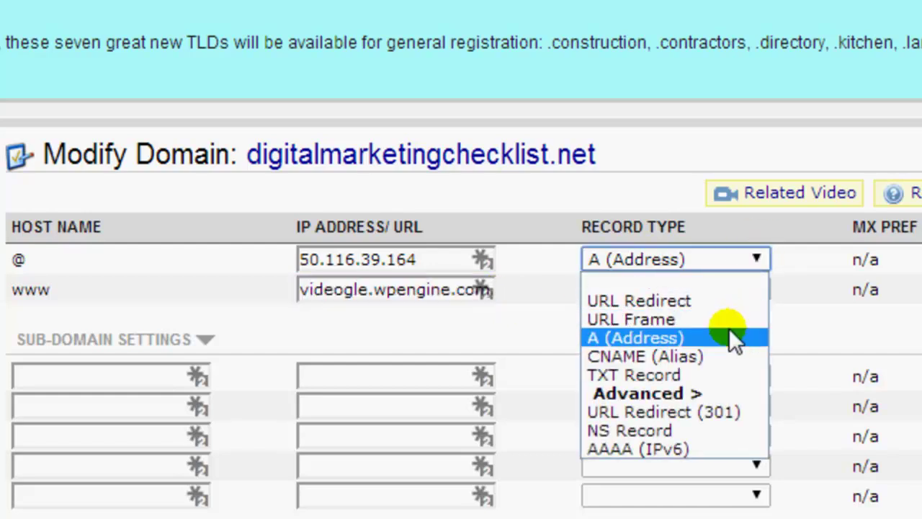
{"action": "left_click", "coordinate": [830, 172]}
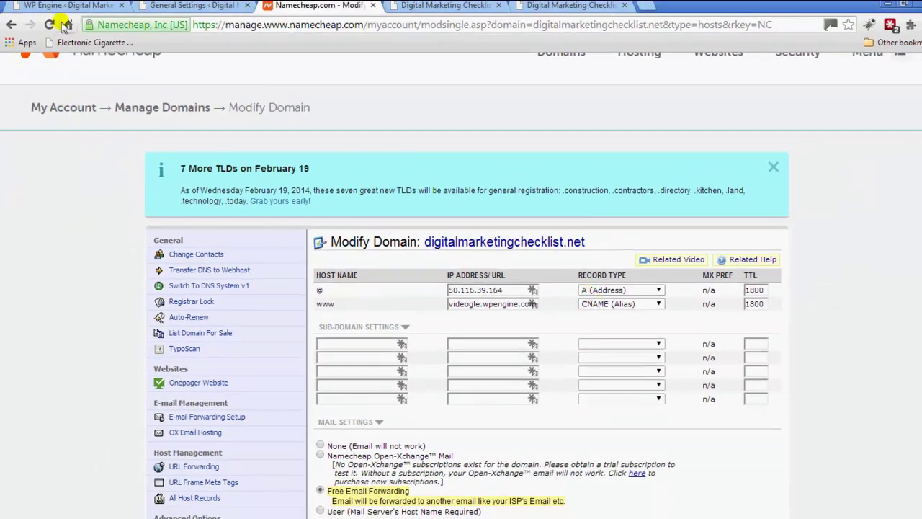
Step: Review the WordPress Address (URL) in the site's General Settings and locate the option to save changes
{"action": "left_click", "coordinate": [64, 6]}
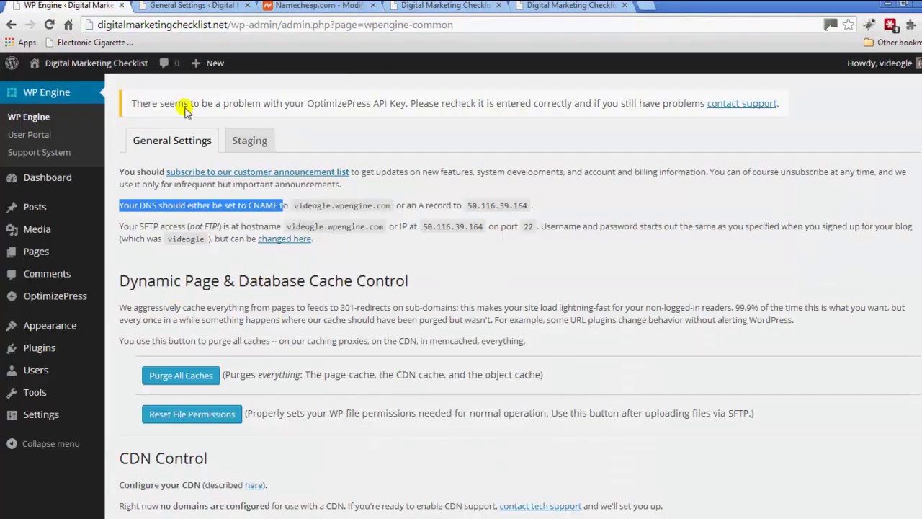
{"action": "mouse_move", "coordinate": [29, 417]}
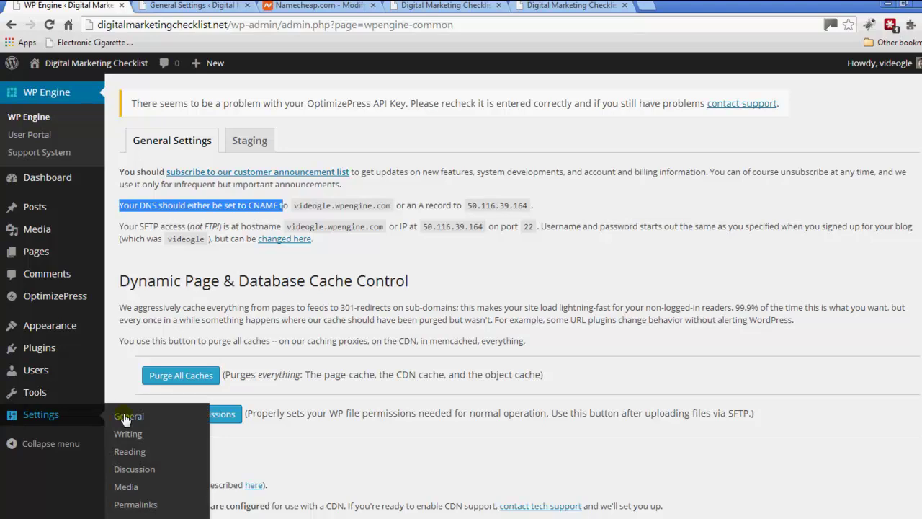
{"action": "left_click", "coordinate": [162, 6]}
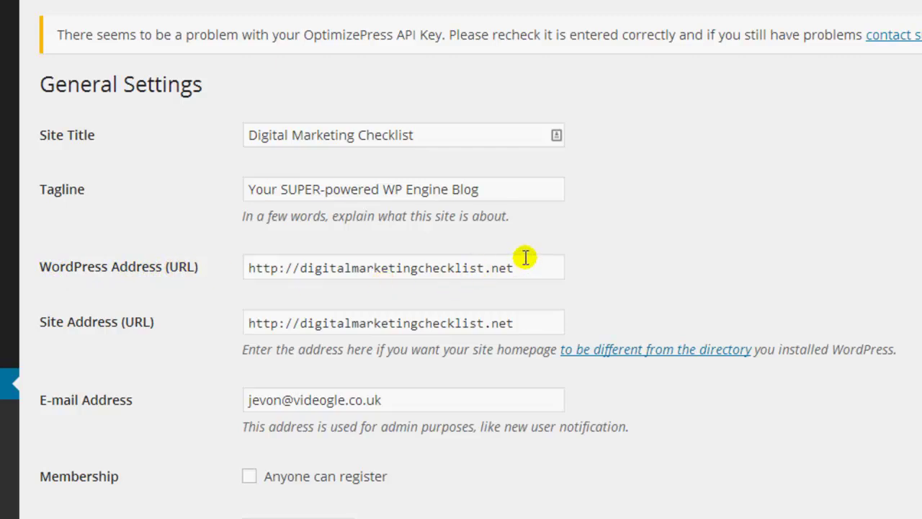
{"action": "left_click_drag", "start_coordinate": [524, 266], "coordinate": [185, 274]}
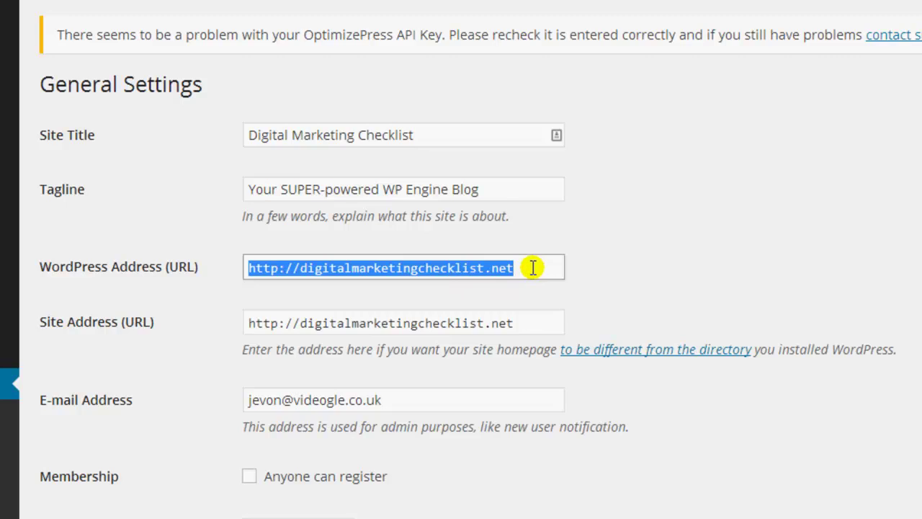
{"action": "scroll", "coordinate": [519, 320], "scroll_direction": "down", "scroll_amount": 7}
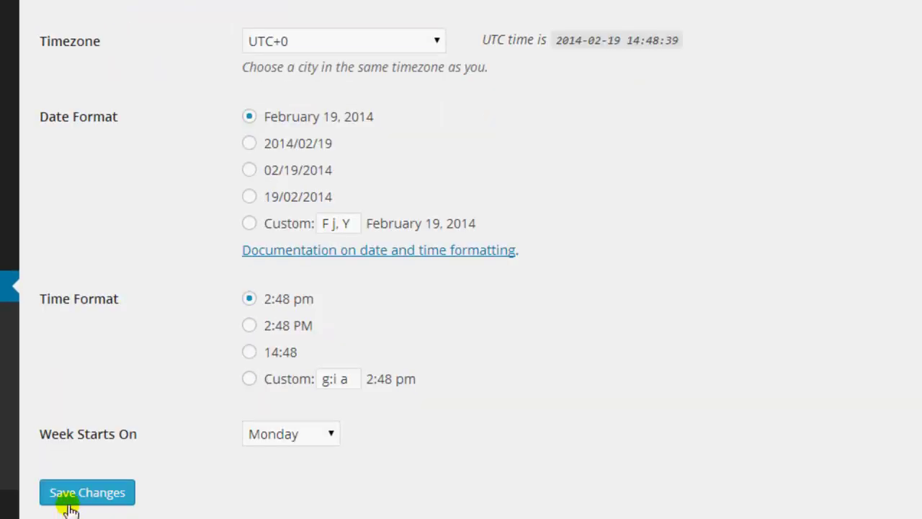
{"action": "scroll", "coordinate": [451, 430], "scroll_direction": "up", "scroll_amount": 7}
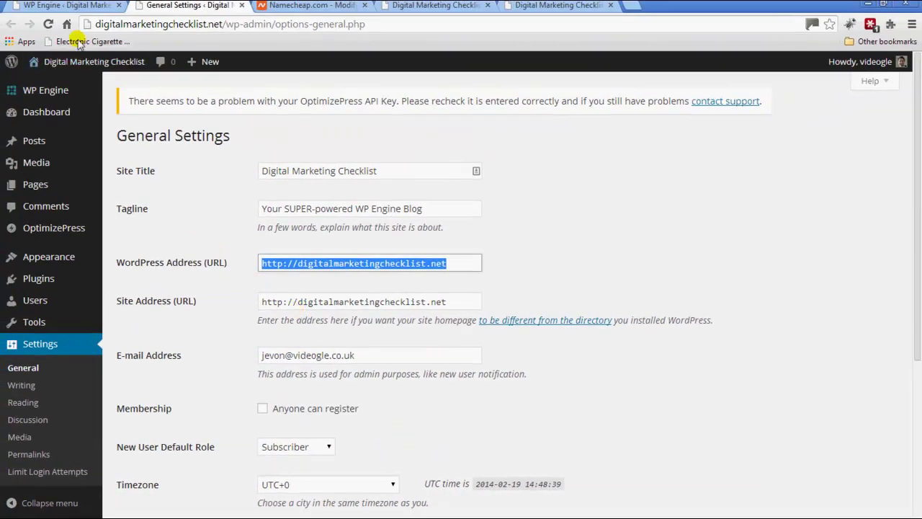
Step: Open the domain management page of the videogle install in the WP Engine user portal and go to the option for adding a domain
{"action": "left_click", "coordinate": [67, 7]}
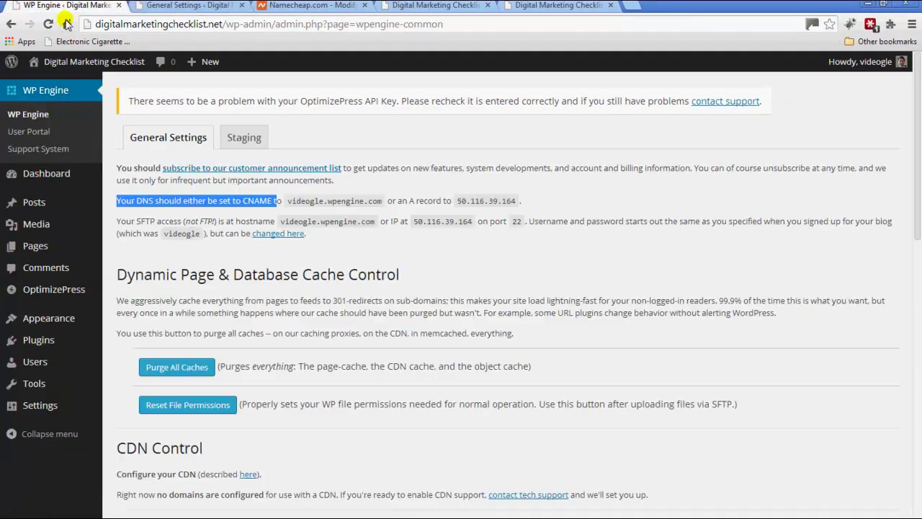
{"action": "left_click", "coordinate": [32, 132]}
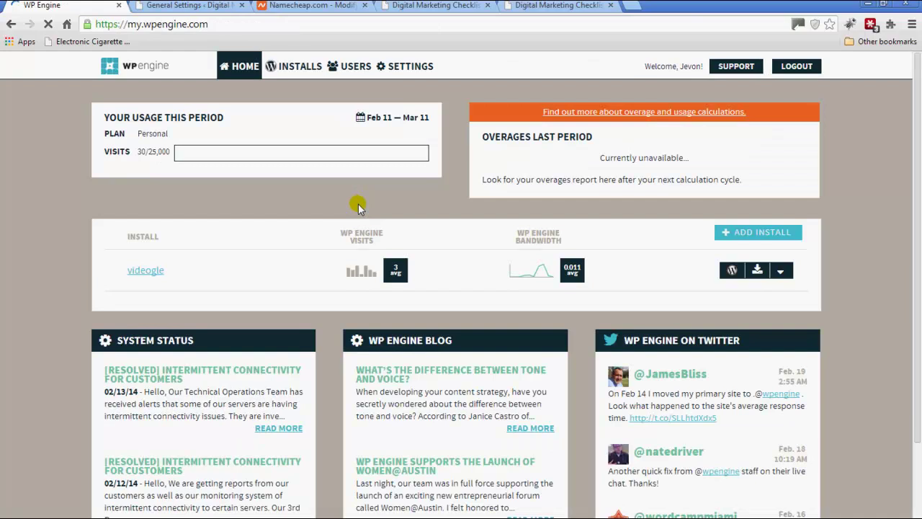
{"action": "left_click", "coordinate": [145, 273]}
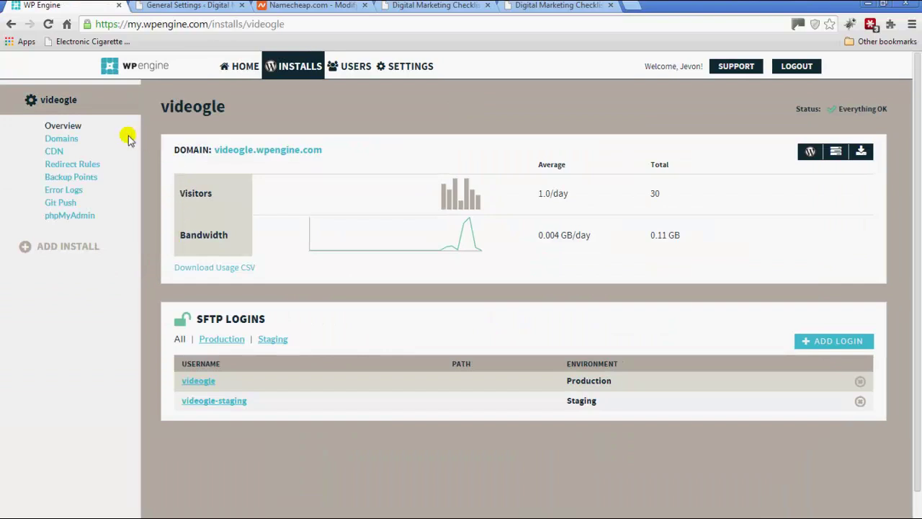
{"action": "left_click", "coordinate": [62, 139]}
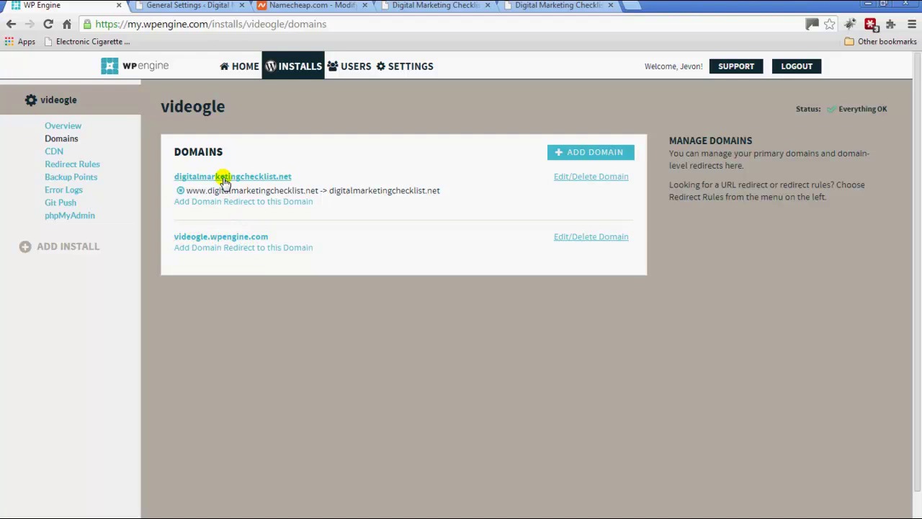
{"action": "left_click", "coordinate": [579, 151]}
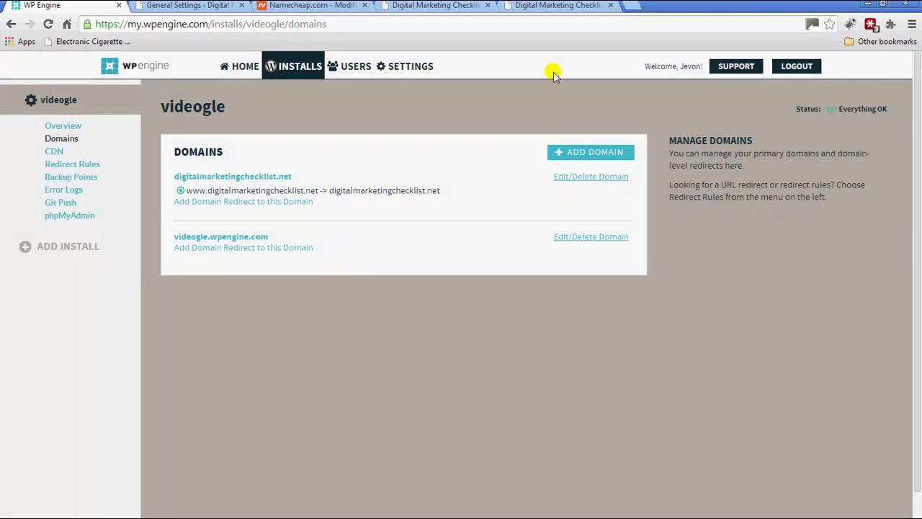
Step: Compare the site at videogle.wpengine.com with digitalmarketingchecklist.net and open the Training page on the custom domain
{"action": "left_click", "coordinate": [533, 7]}
{"action": "left_click", "coordinate": [189, 56]}
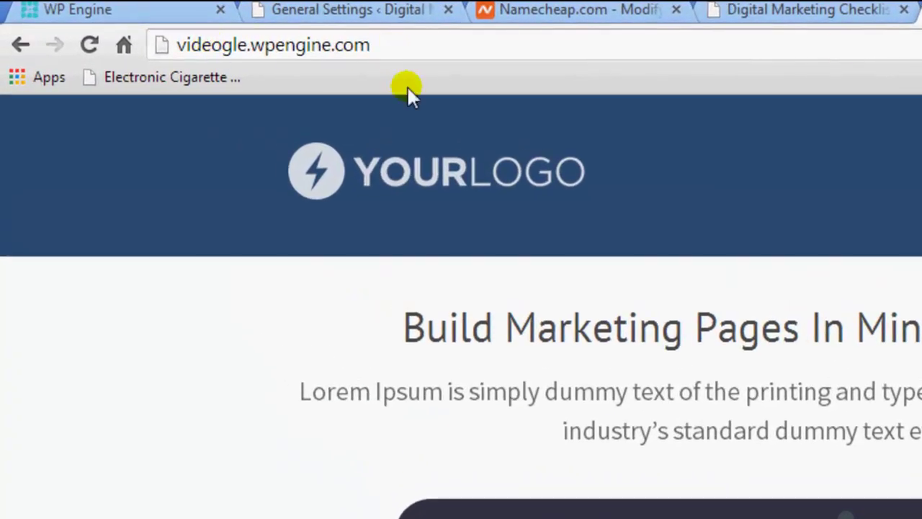
{"action": "left_click", "coordinate": [807, 14]}
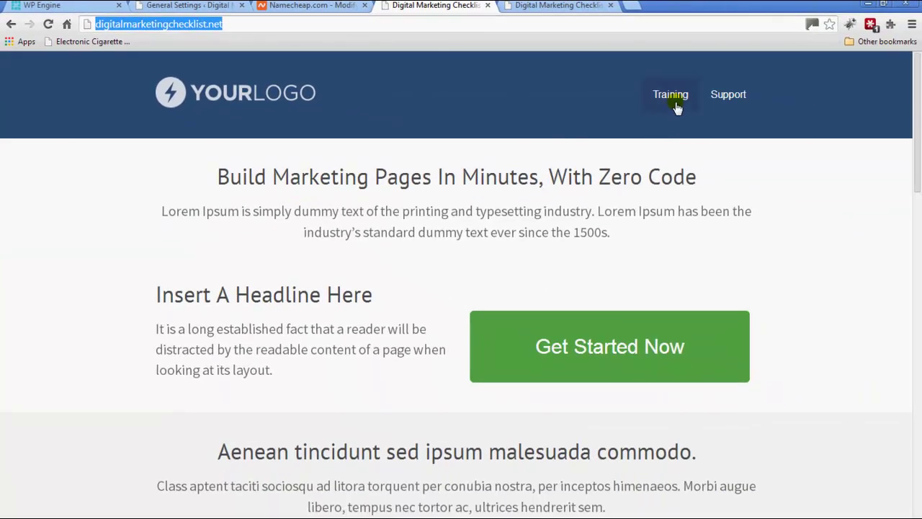
{"action": "left_click", "coordinate": [675, 101]}
{"action": "left_click", "coordinate": [676, 101]}
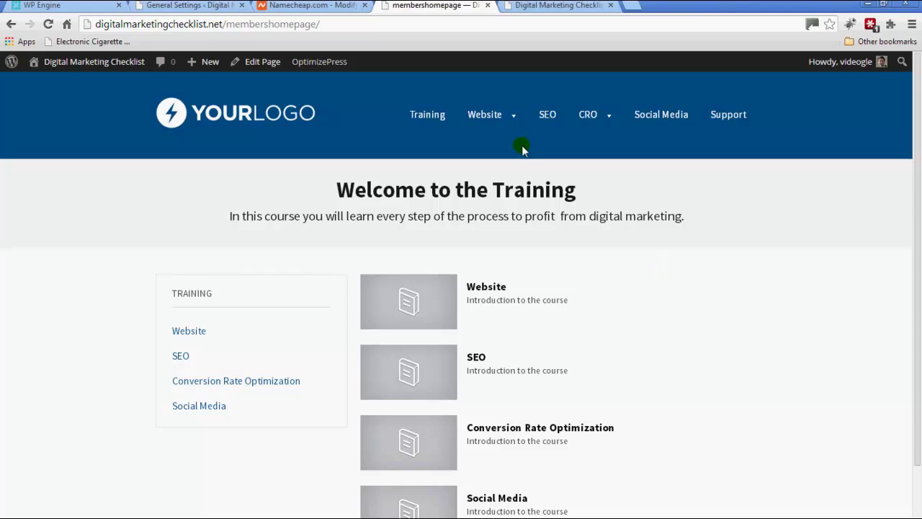
Step: Return from the WP Engine domains page to the site's WordPress admin, open a blank new page and show the OptimizePress options
{"action": "left_click", "coordinate": [66, 6]}
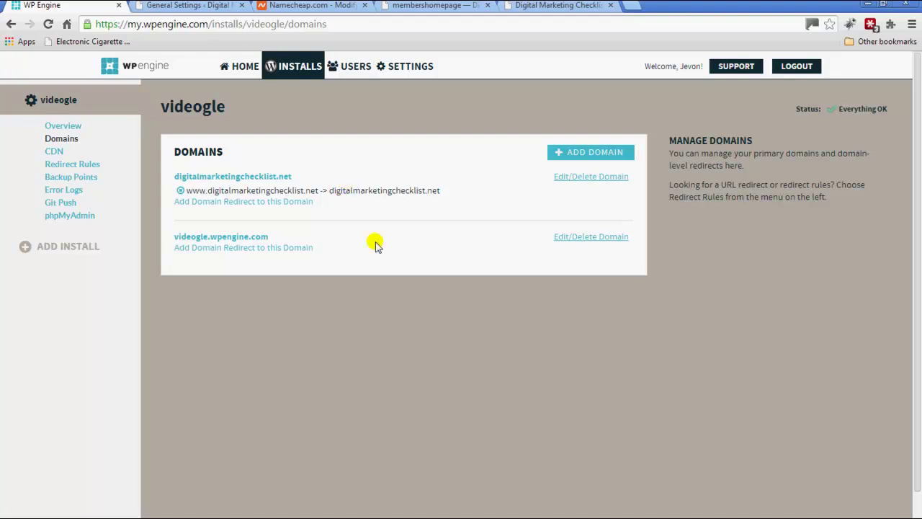
{"action": "left_click", "coordinate": [10, 24]}
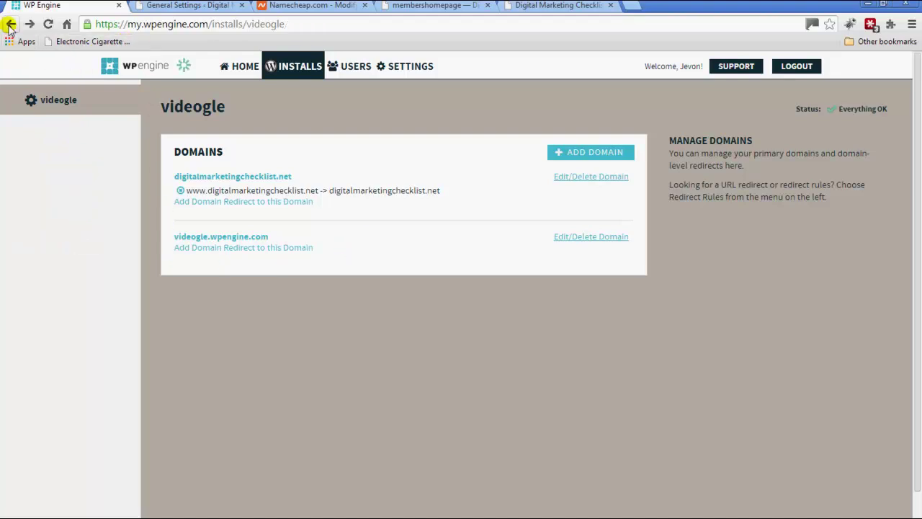
{"action": "left_click", "coordinate": [10, 24]}
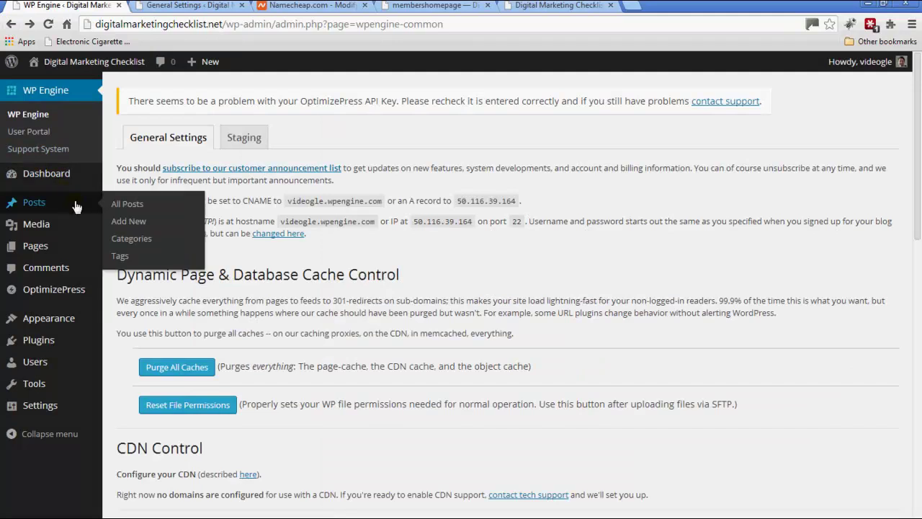
{"action": "mouse_move", "coordinate": [67, 250]}
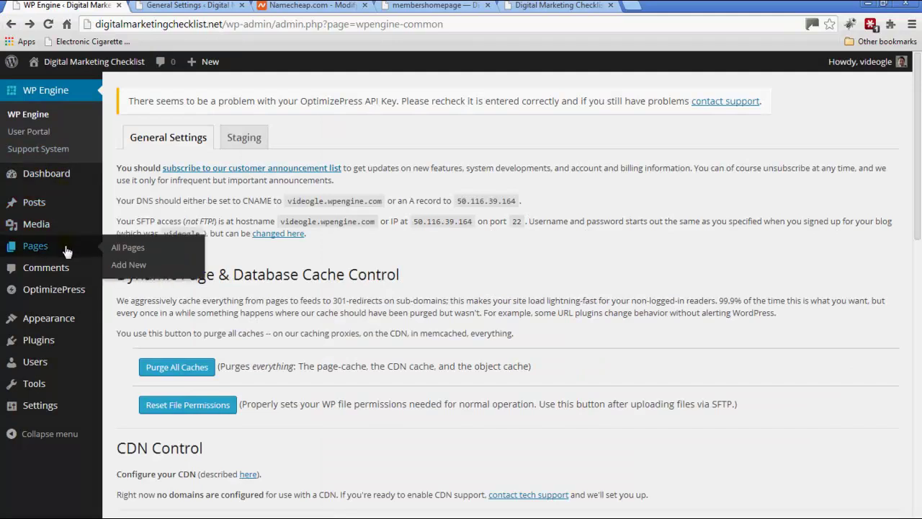
{"action": "left_click", "coordinate": [129, 264]}
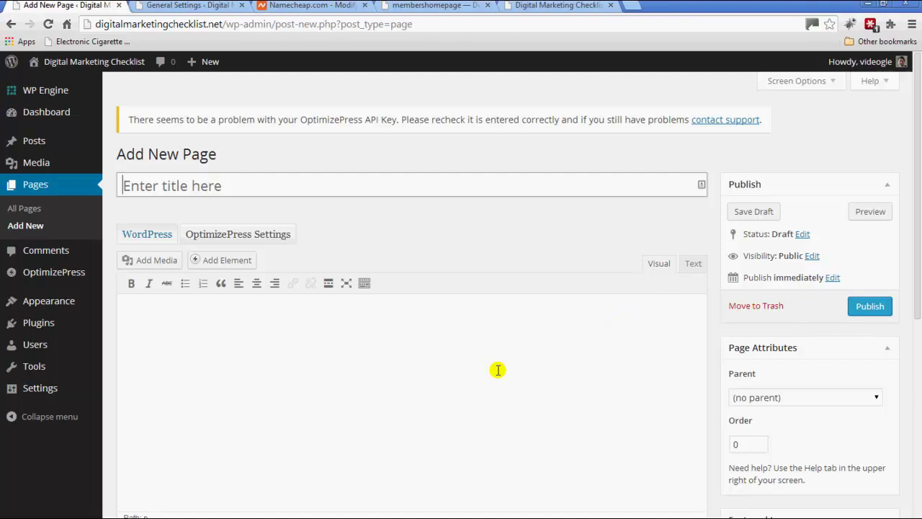
{"action": "mouse_move", "coordinate": [69, 277]}
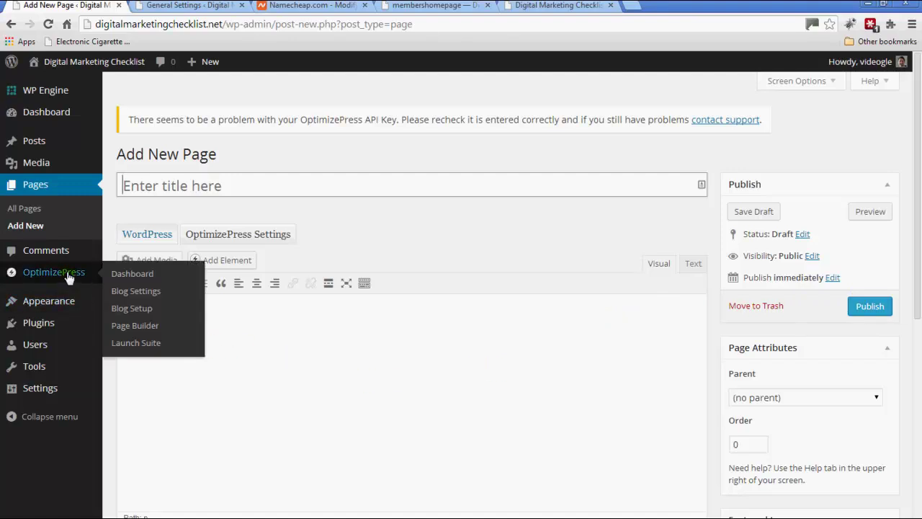